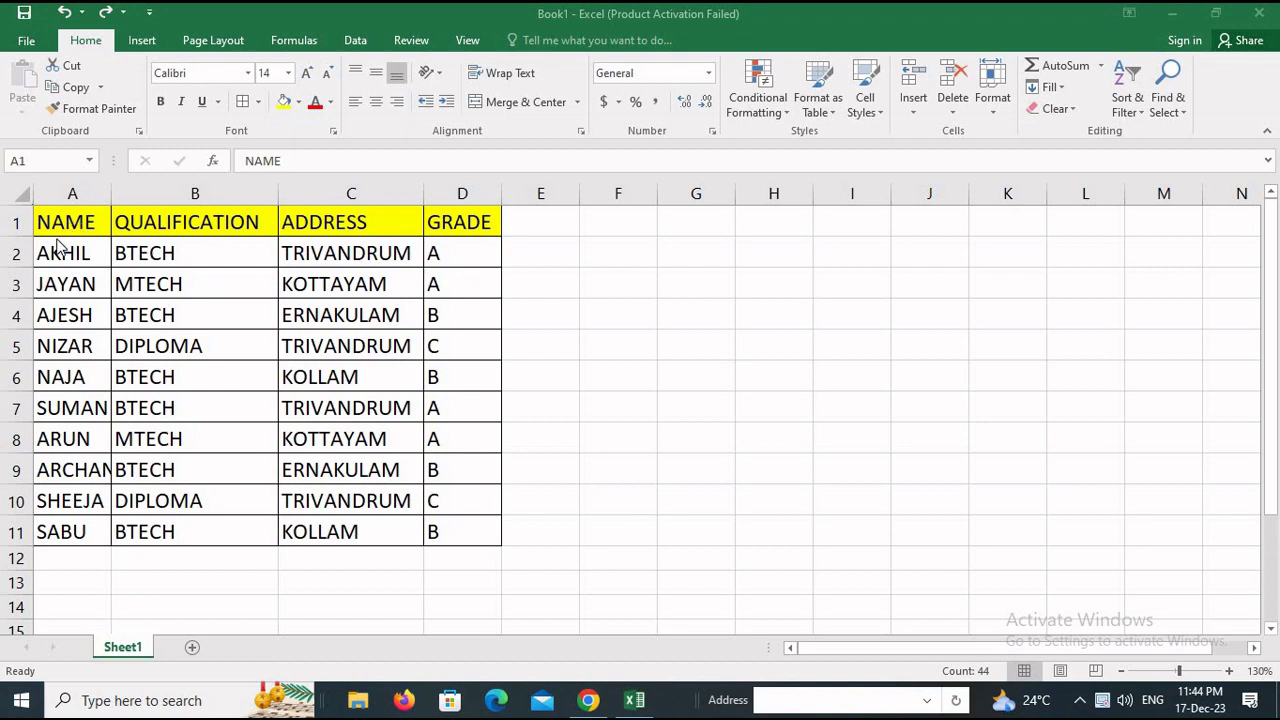
# Select the entire NAME/QUALIFICATION/ADDRESS/GRADE student table in A1:D11.
pyautogui.hotkey('alt', 'Tab')
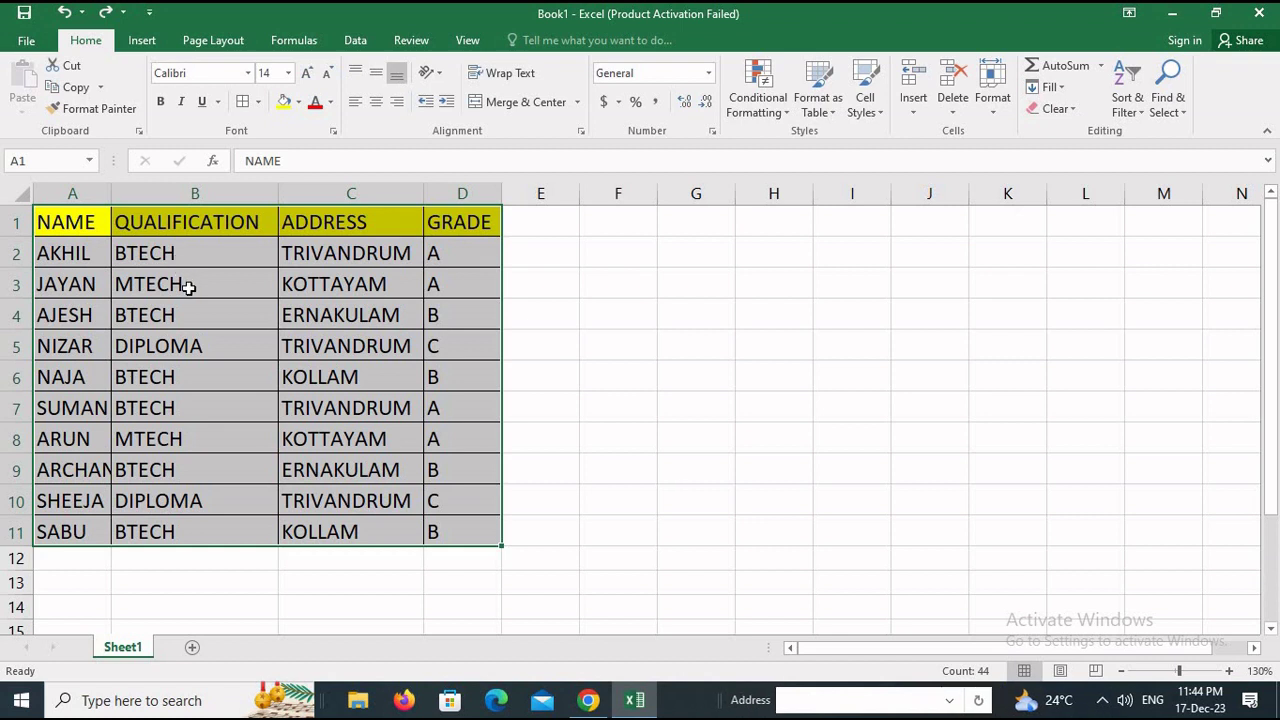
# Select A1:D11 and turn on Filter from the Data tab.
pyautogui.click(98, 282)
pyautogui.moveTo(64, 218); pyautogui.dragTo(467, 536)
pyautogui.click(352, 46)
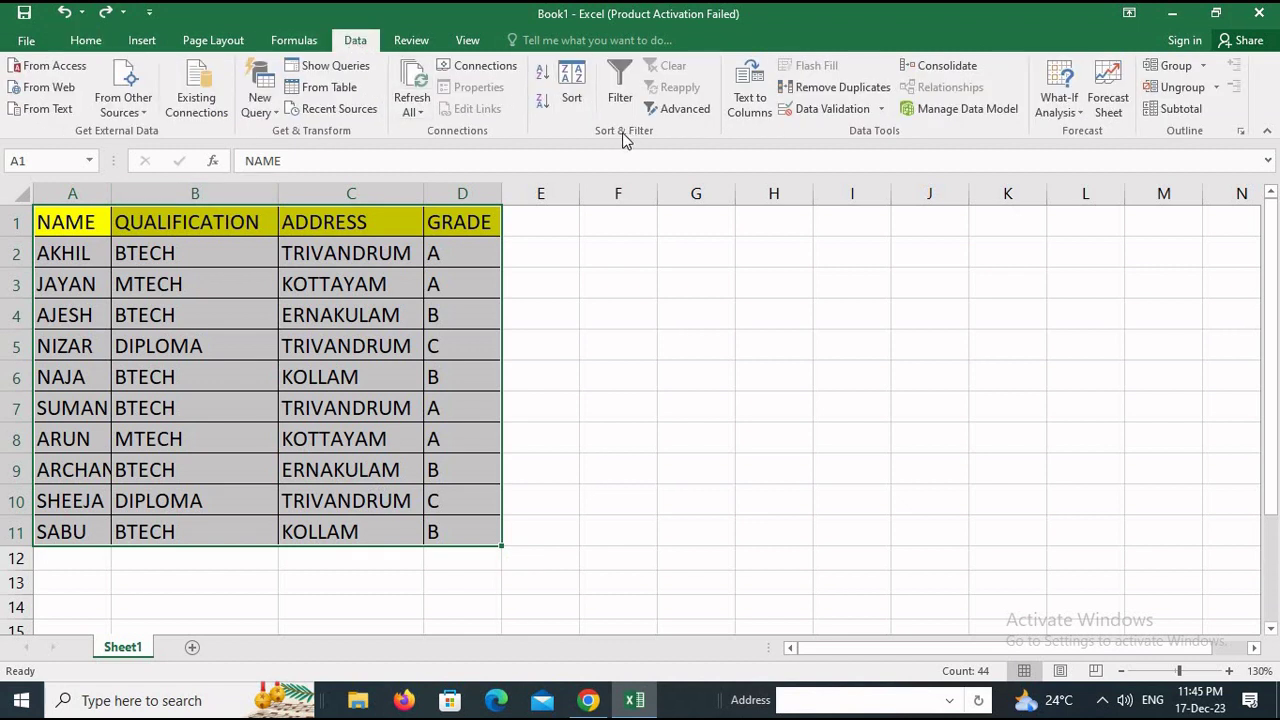
pyautogui.click(615, 75)
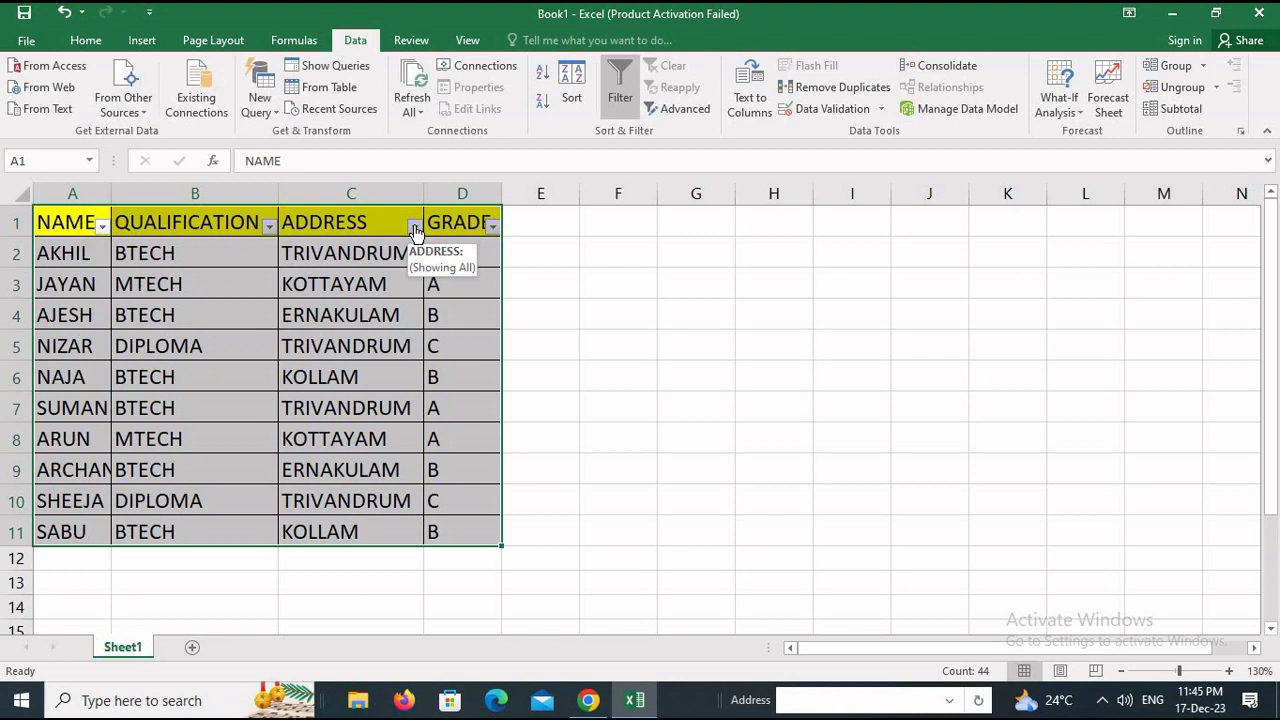
# Check the QUALIFICATION cells, including MTECH in B3, and bring up that column's filter list.
pyautogui.click(178, 308)
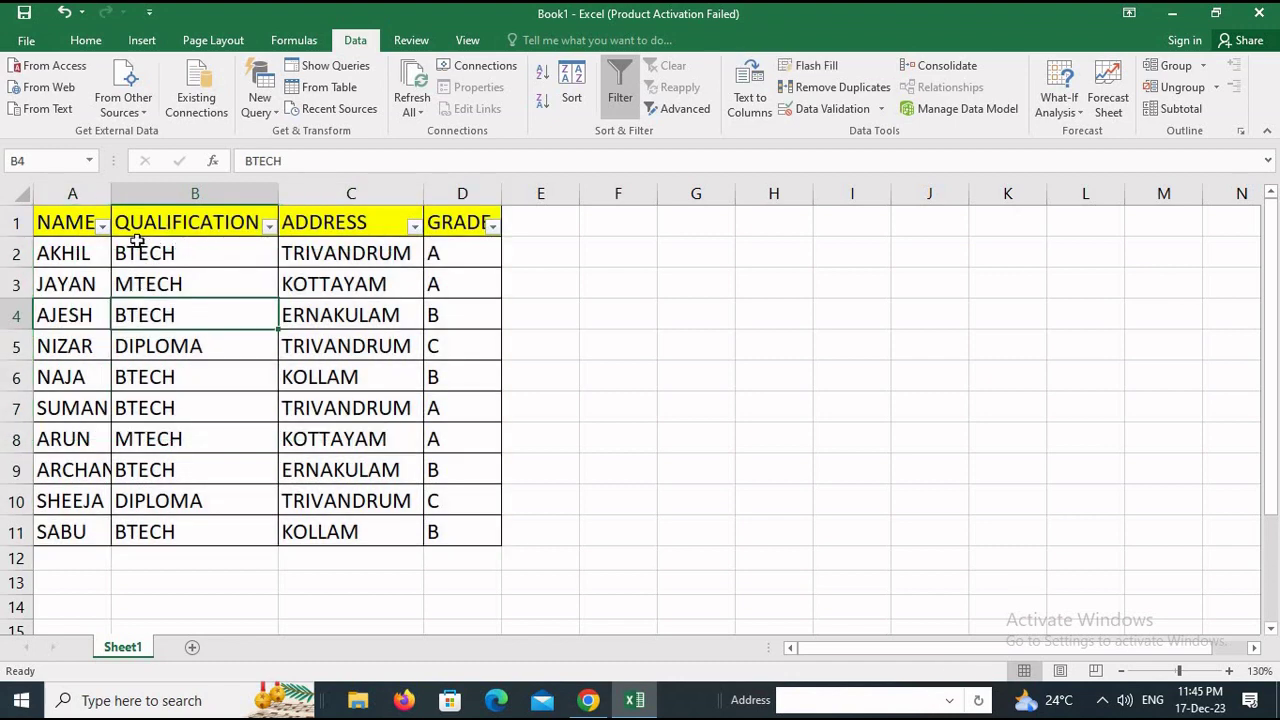
pyautogui.click(172, 224)
pyautogui.click(160, 262)
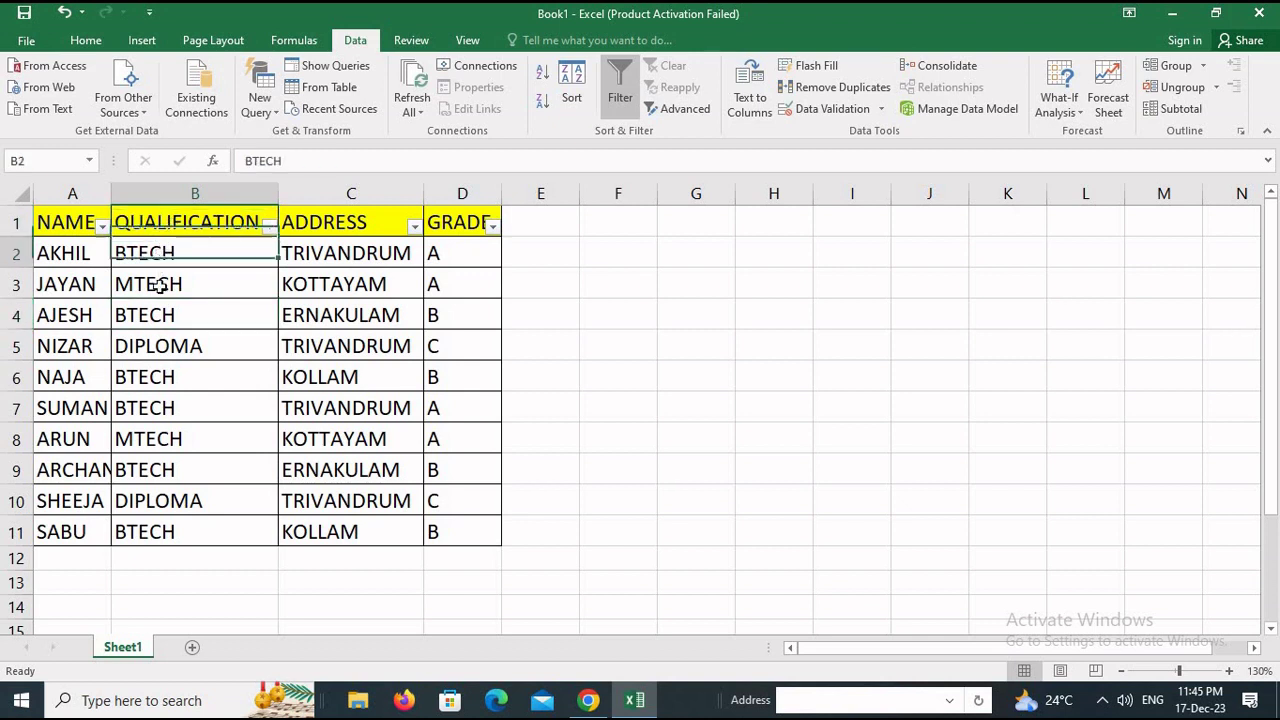
pyautogui.click(158, 287)
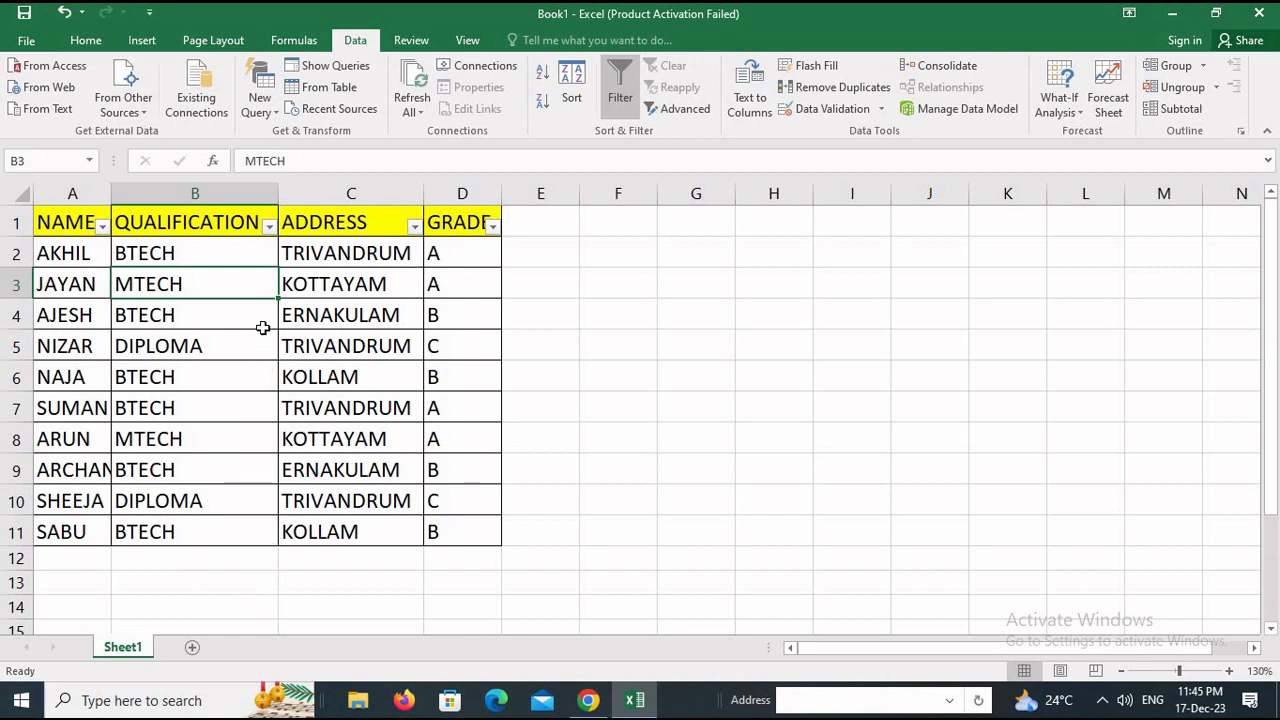
pyautogui.click(269, 228)
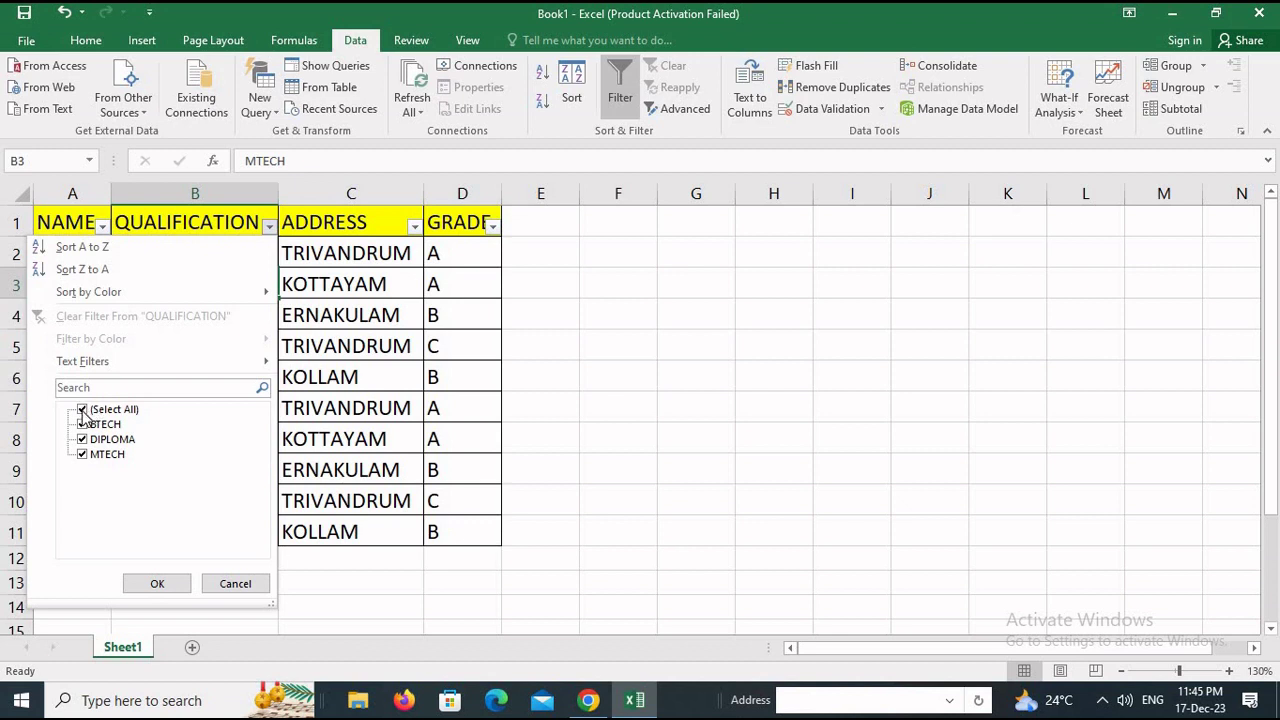
# Filter QUALIFICATION to BTECH only, then select the visible BTECH cells and press Ctrl+D.
pyautogui.click(82, 410)
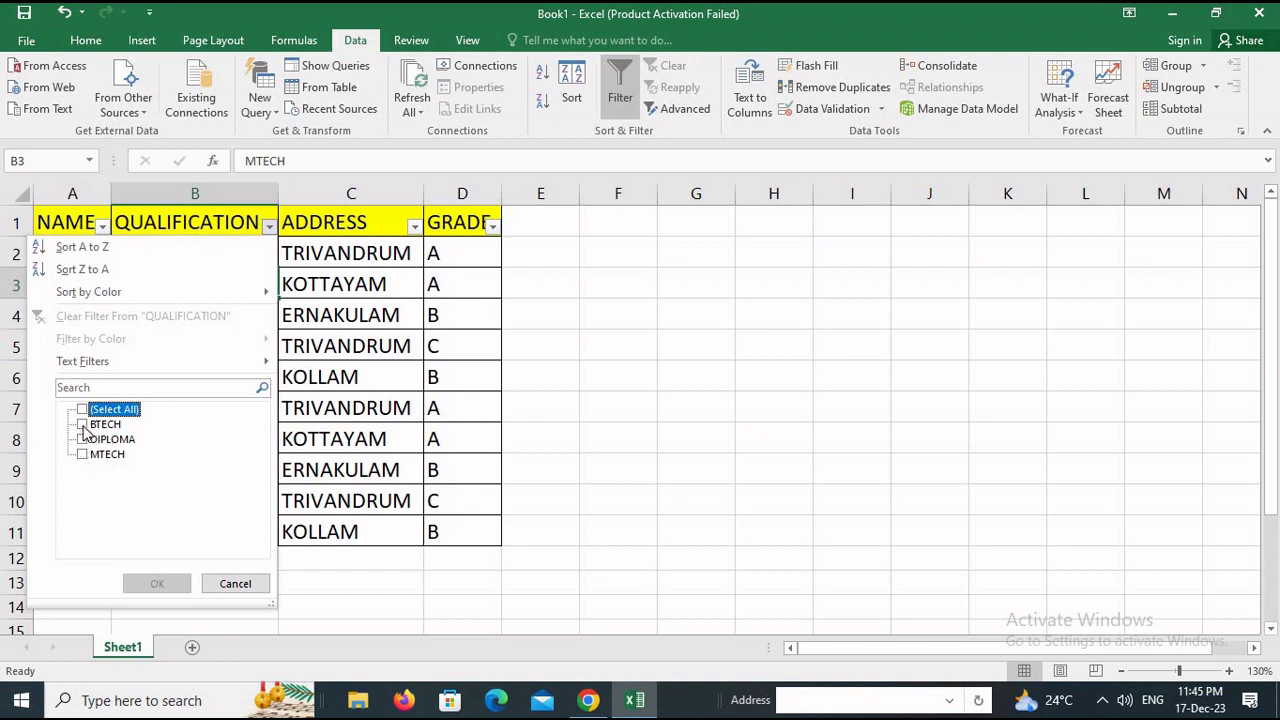
pyautogui.click(82, 424)
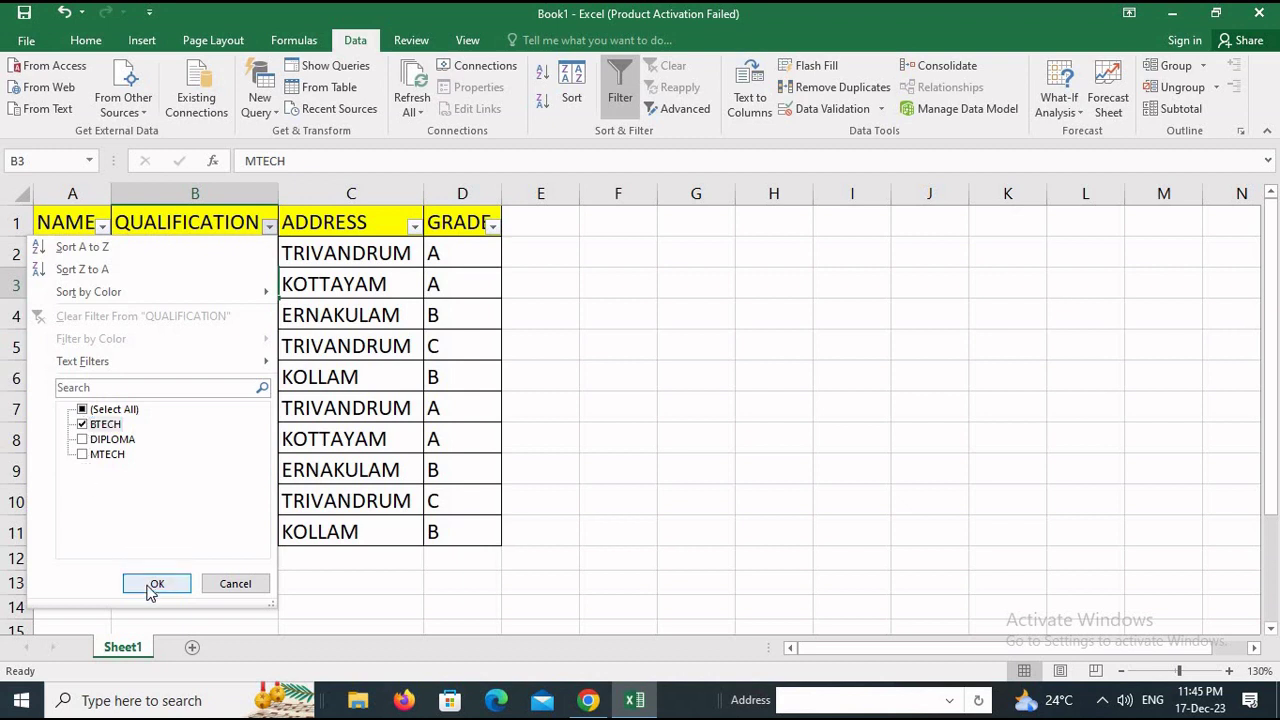
pyautogui.click(155, 584)
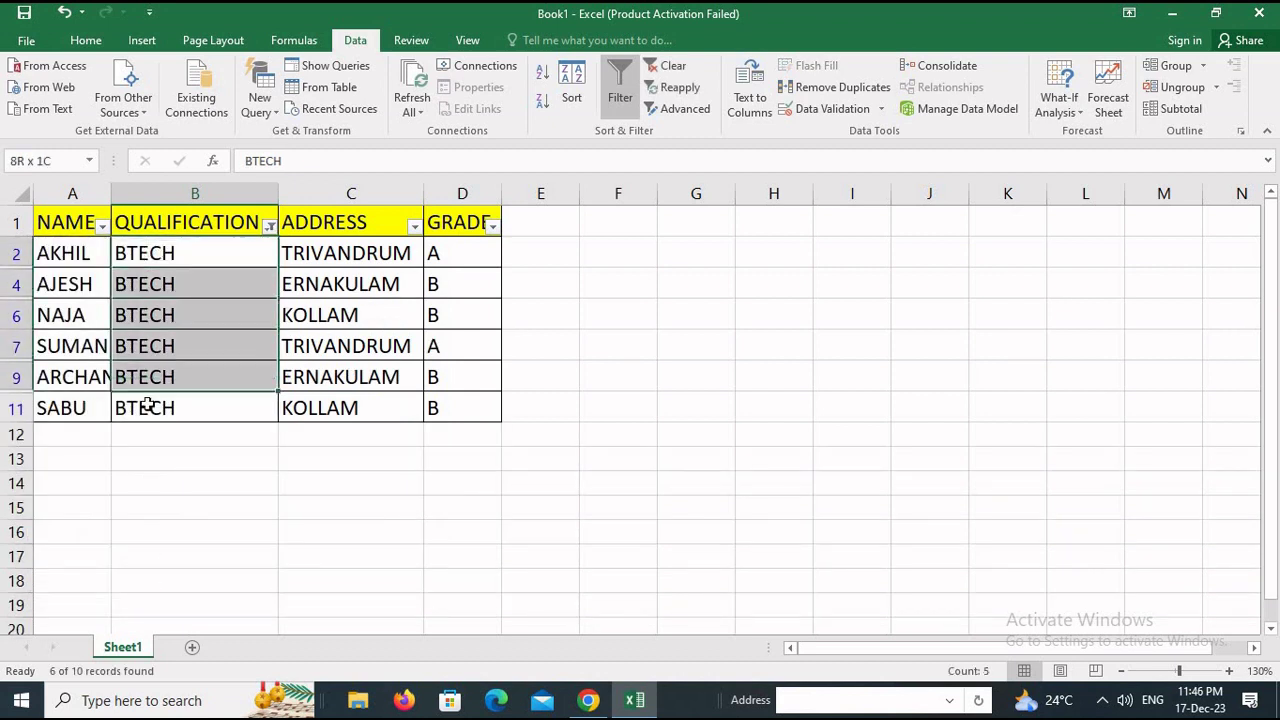
pyautogui.moveTo(140, 253); pyautogui.dragTo(147, 405)
pyautogui.hotkey('ctrl', 'd')
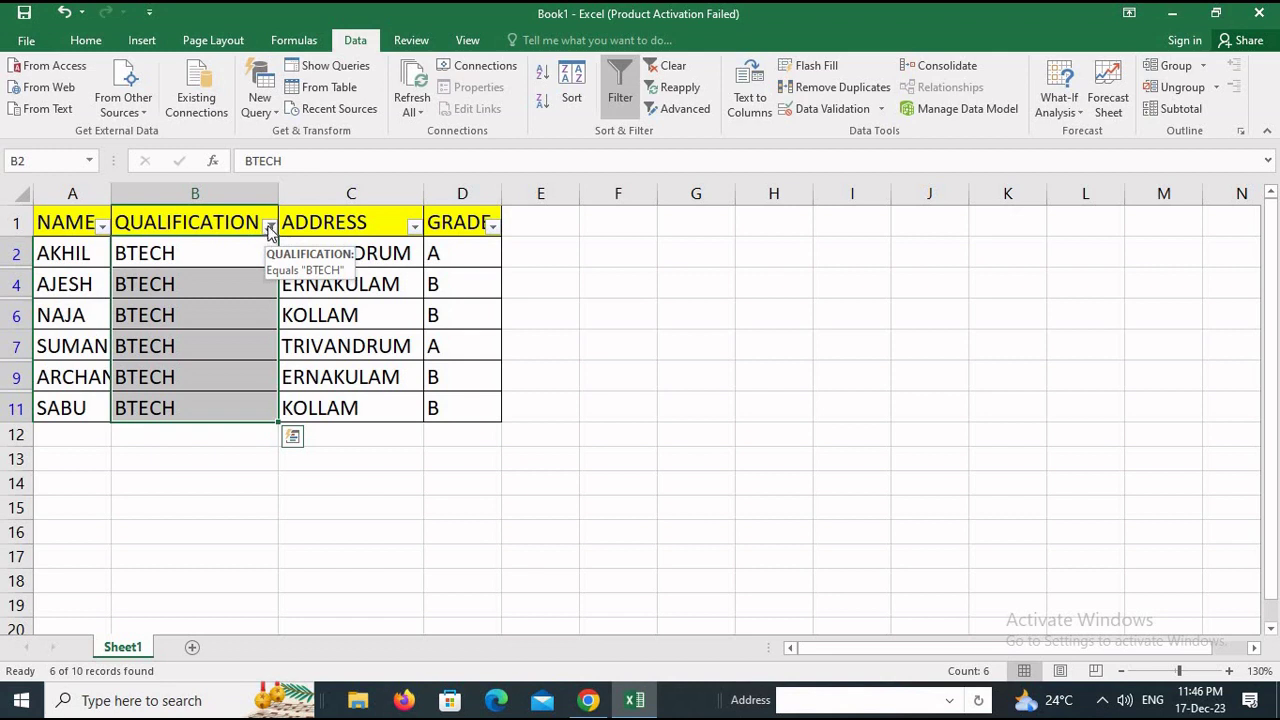
# Switch the QUALIFICATION filter to MTECH only, showing 2 of 10 records.
pyautogui.click(270, 228)
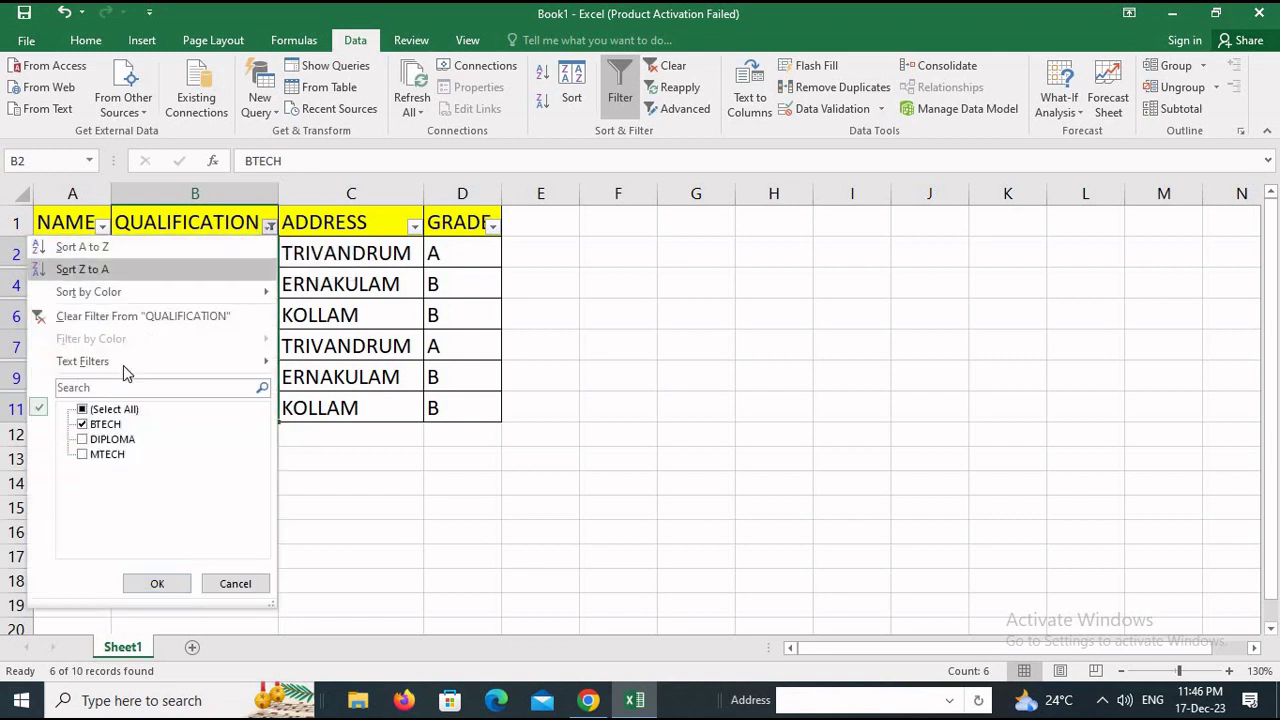
pyautogui.click(83, 425)
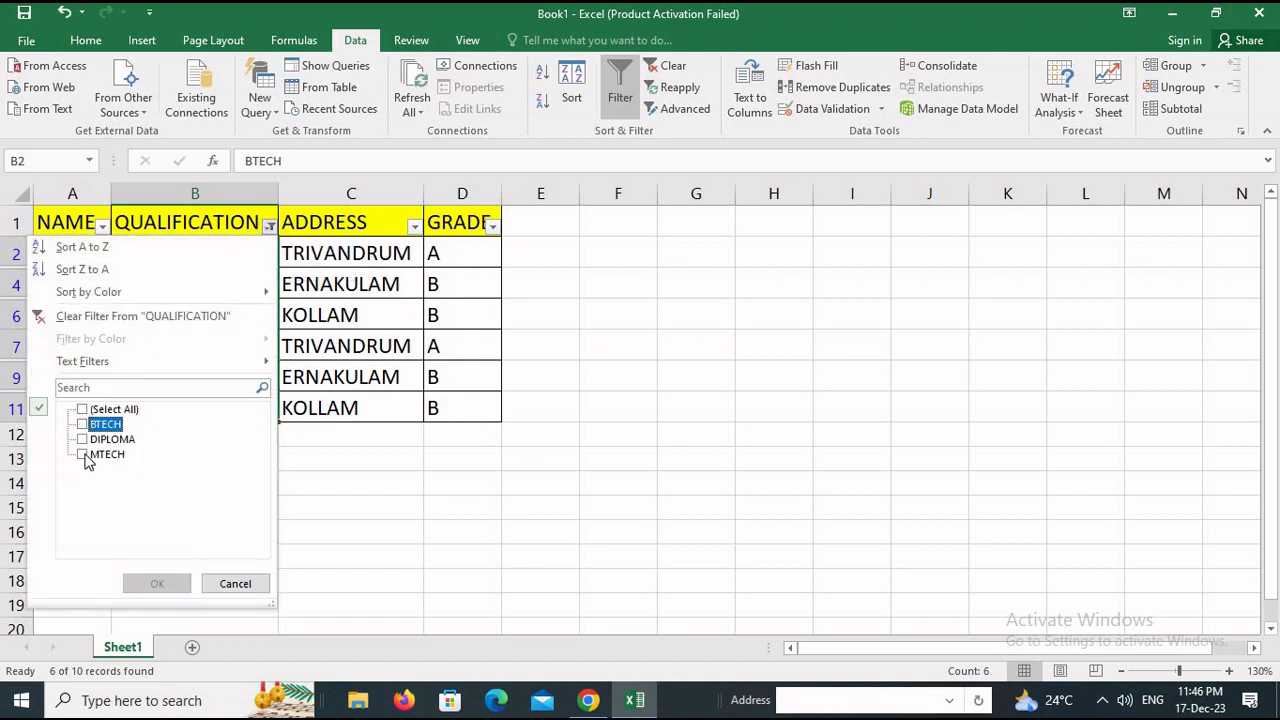
pyautogui.click(83, 455)
pyautogui.click(157, 583)
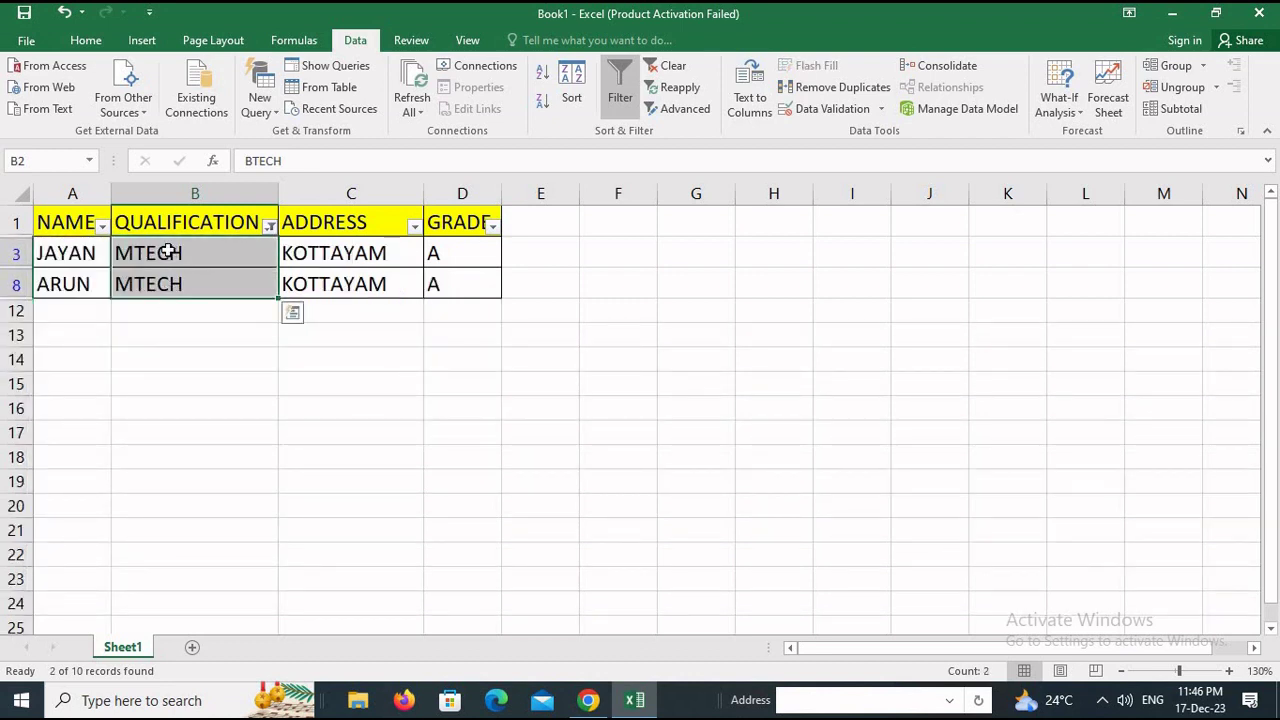
# Restore Select All in the QUALIFICATION filter so all 10 records show.
pyautogui.click(268, 228)
pyautogui.click(83, 409)
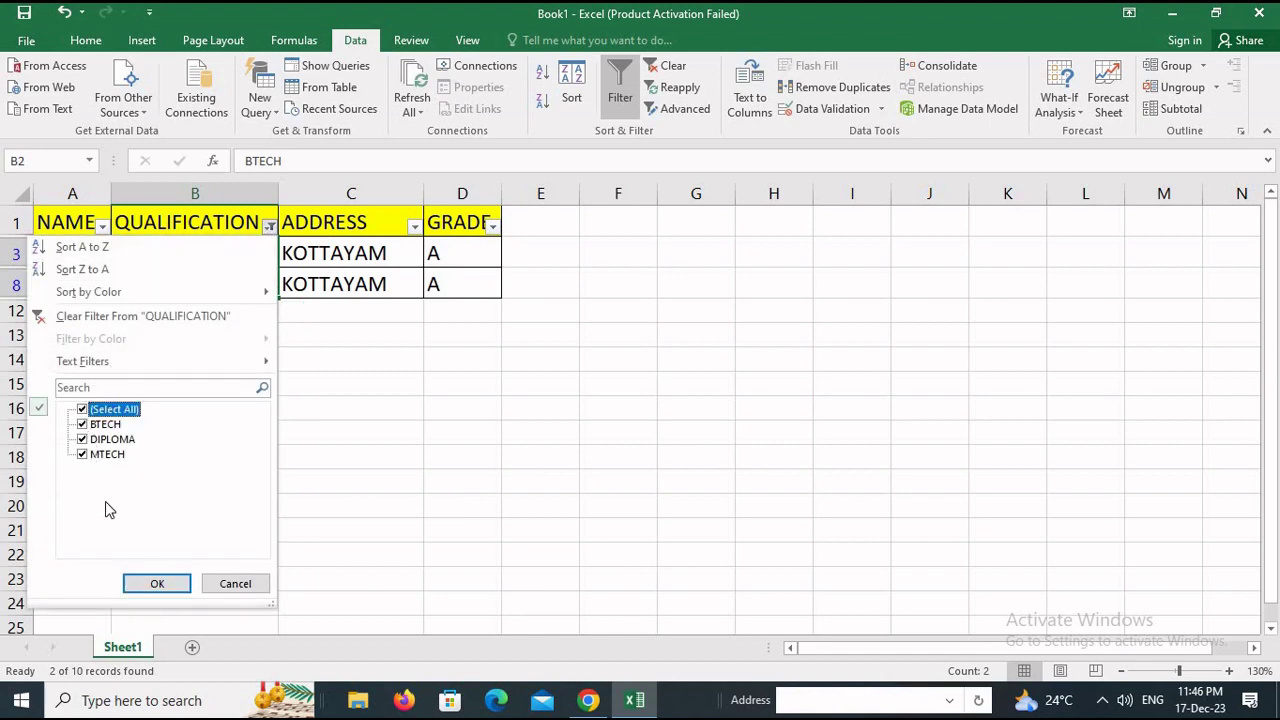
pyautogui.click(150, 585)
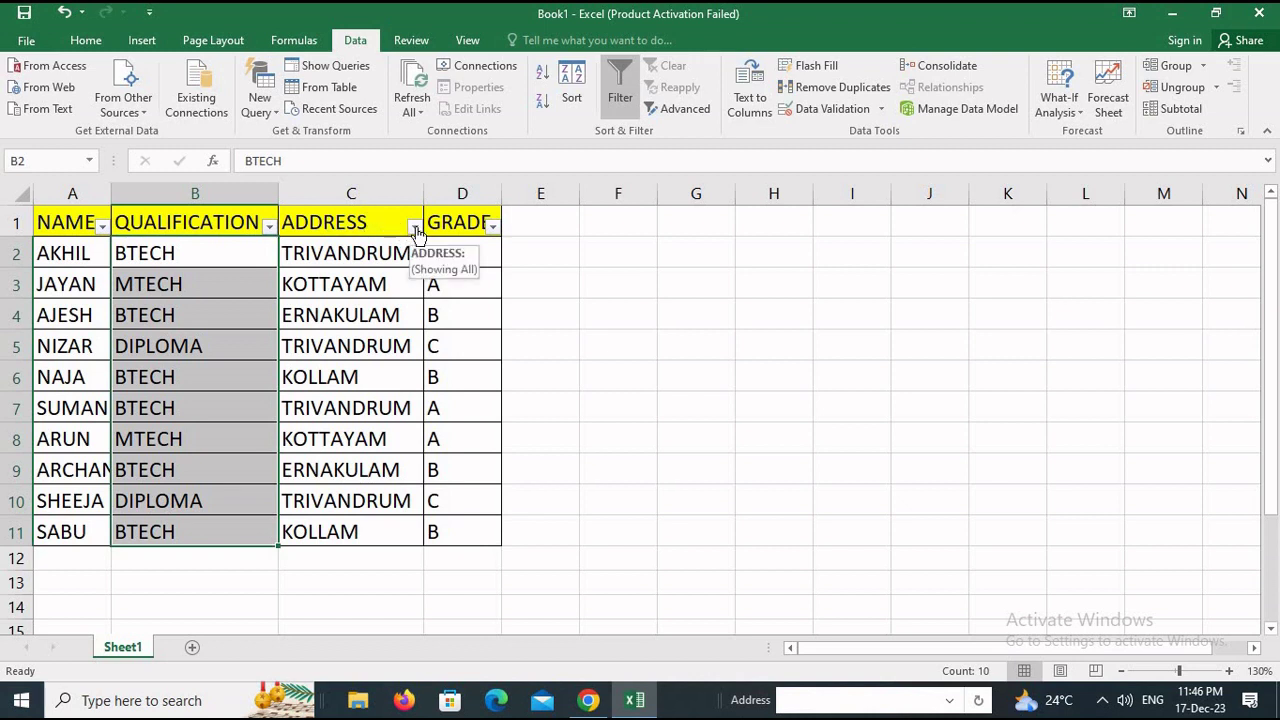
# Filter ADDRESS to TRIVANDRUM only (4 of 10 rows) and select the visible column C cells.
pyautogui.click(414, 228)
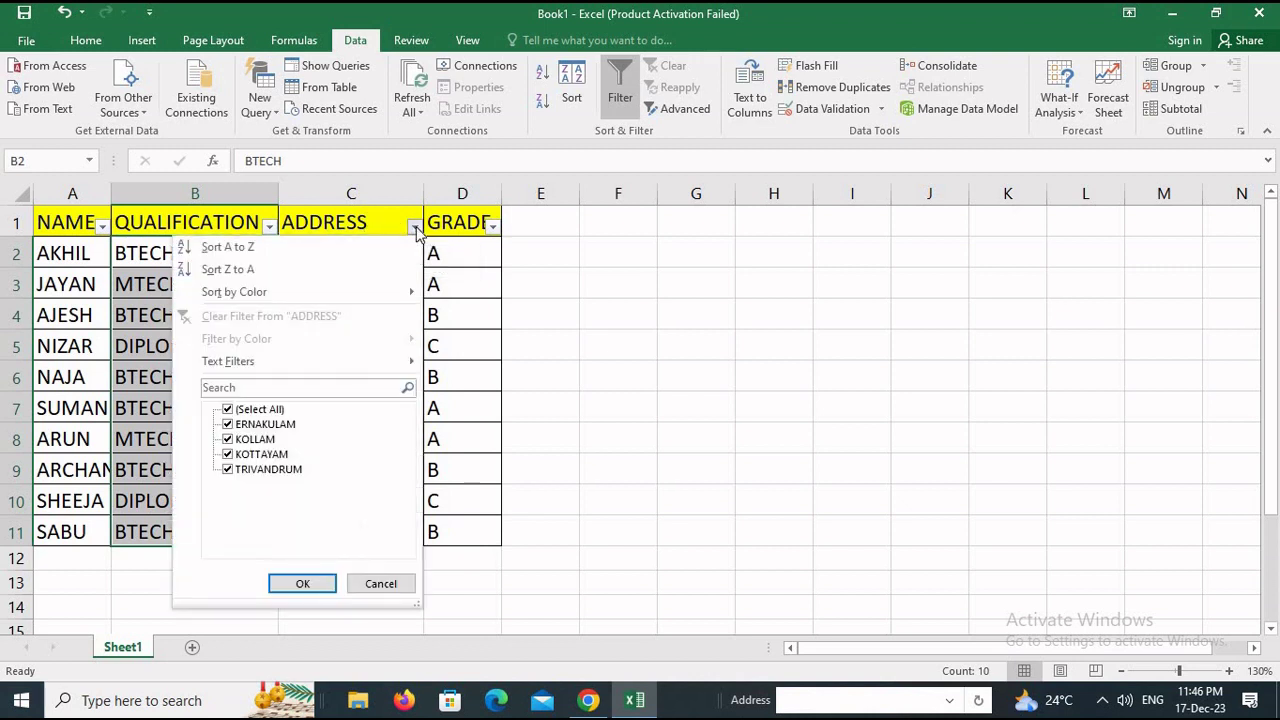
pyautogui.click(228, 410)
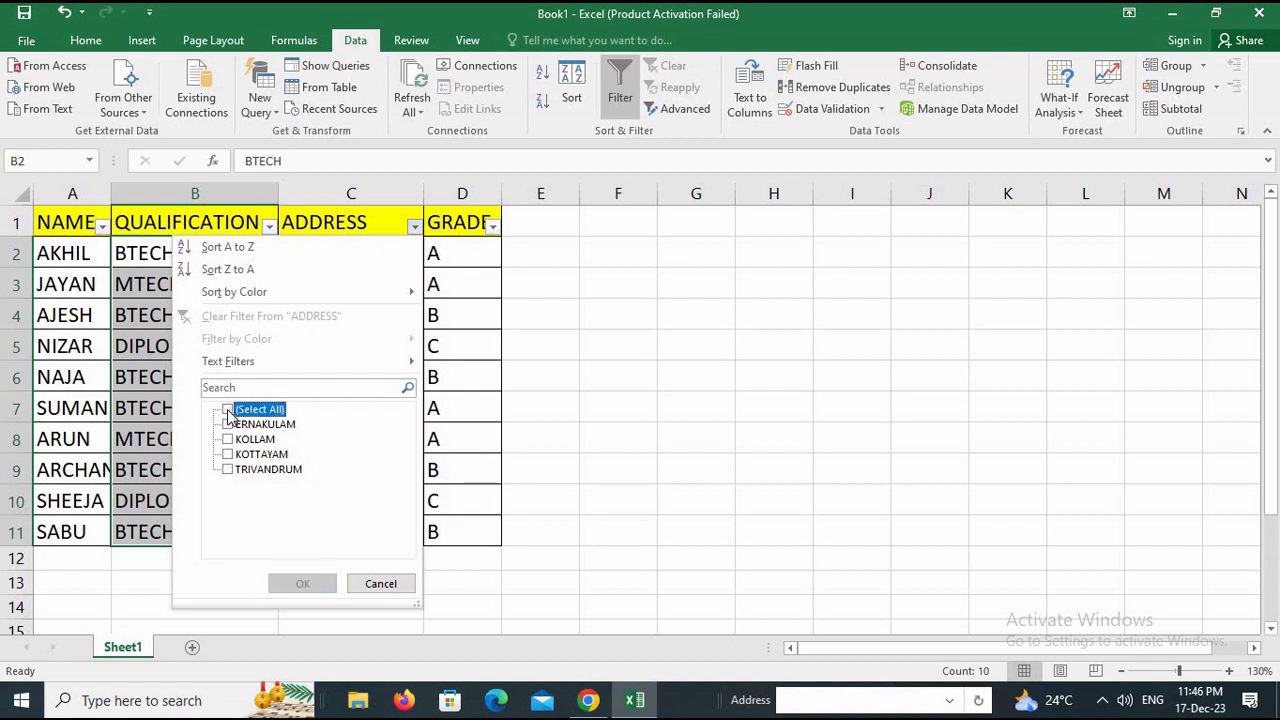
pyautogui.click(229, 470)
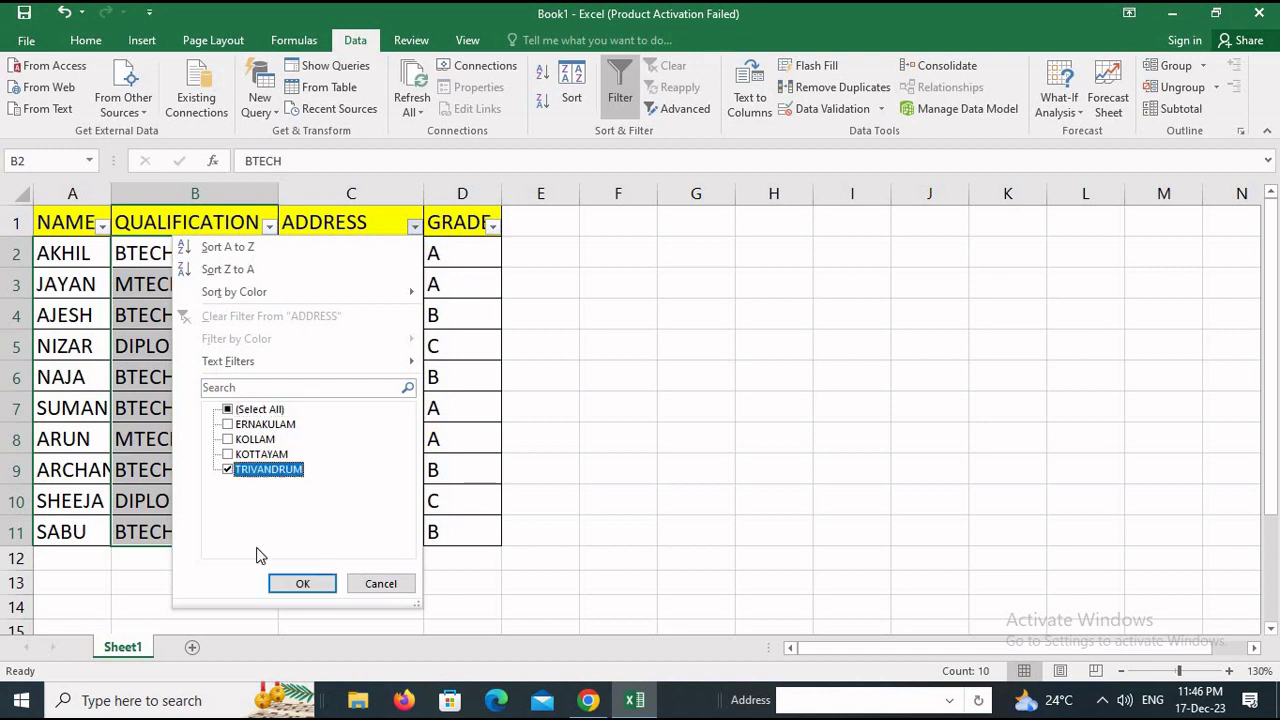
pyautogui.click(293, 590)
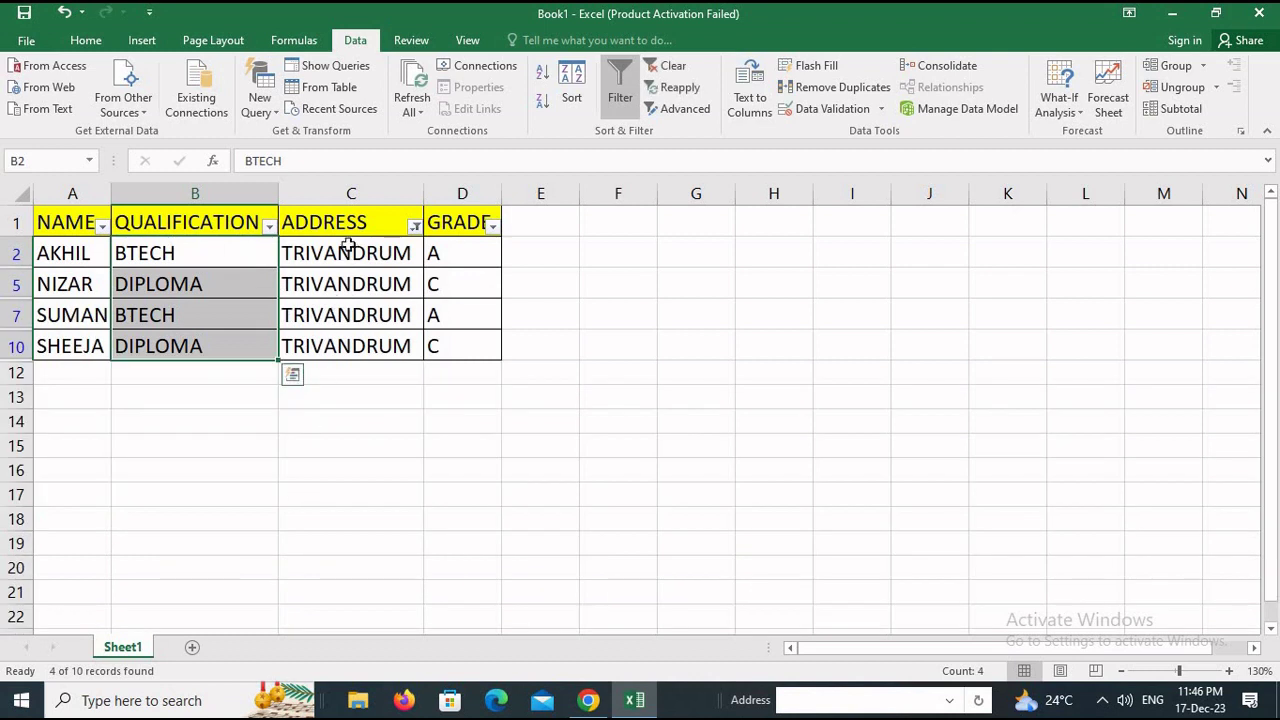
pyautogui.moveTo(350, 262); pyautogui.dragTo(350, 346)
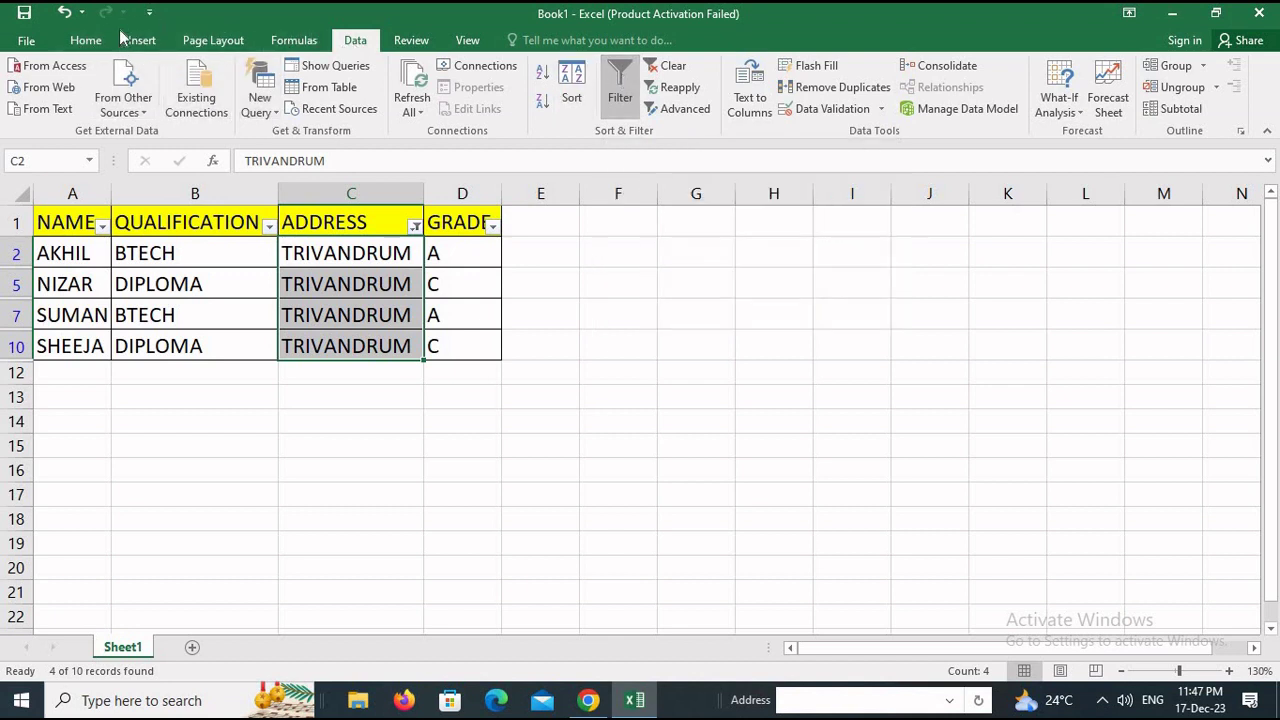
pyautogui.click(86, 42)
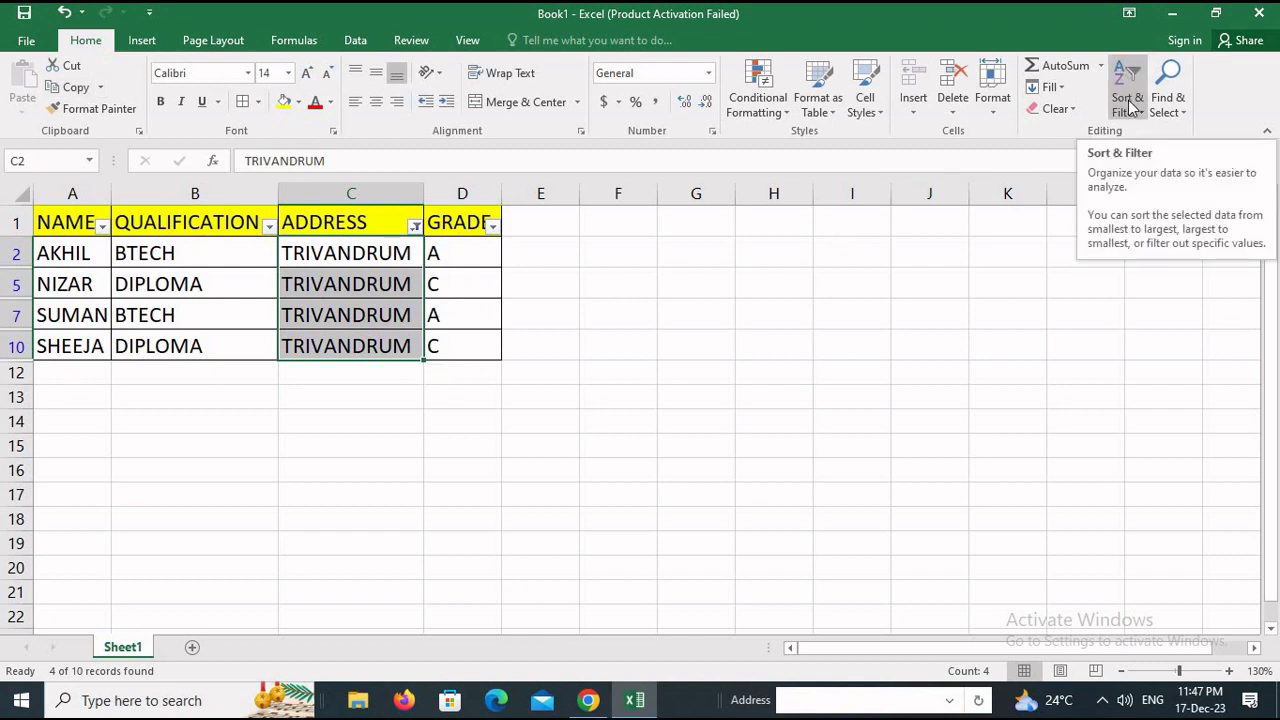
pyautogui.click(1130, 107)
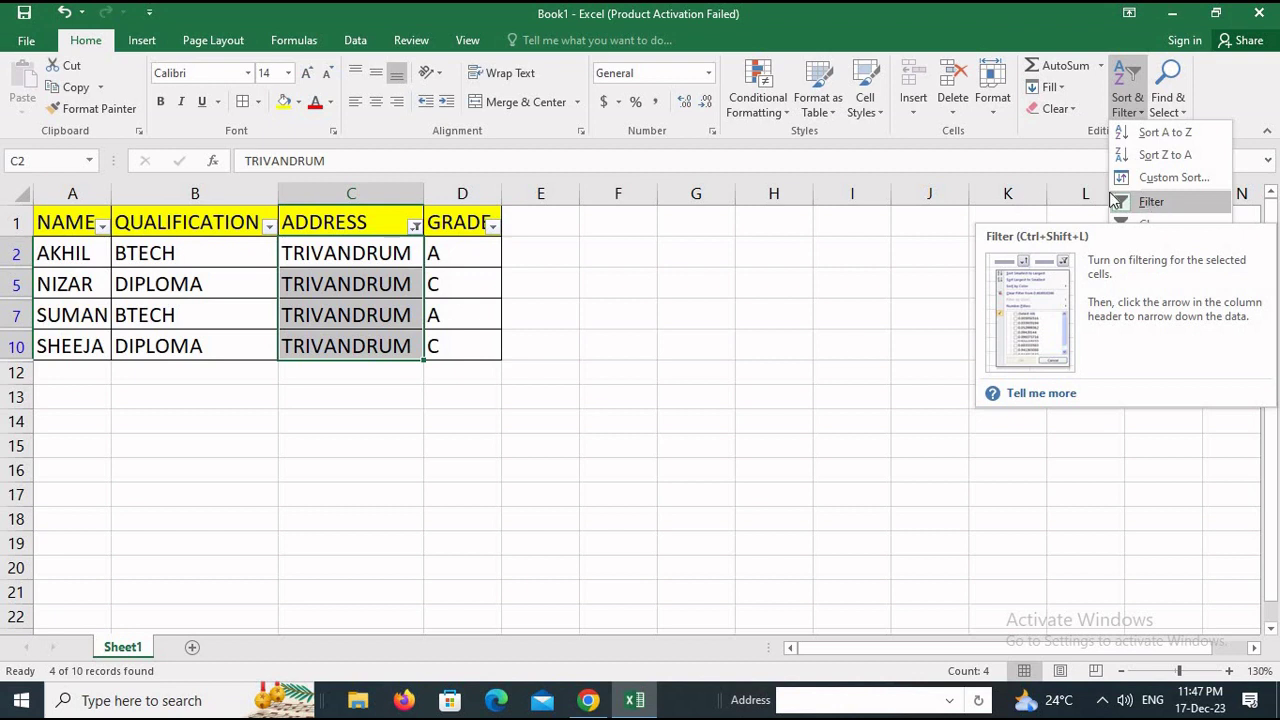
pyautogui.click(531, 257)
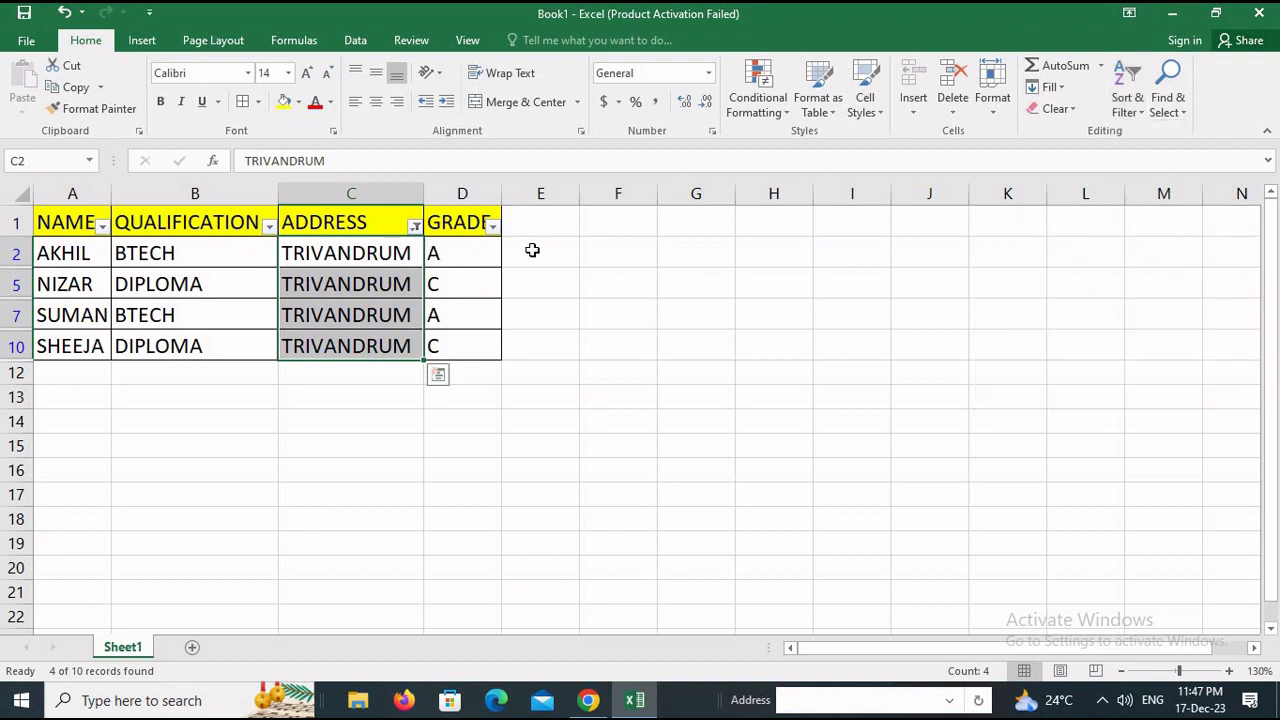